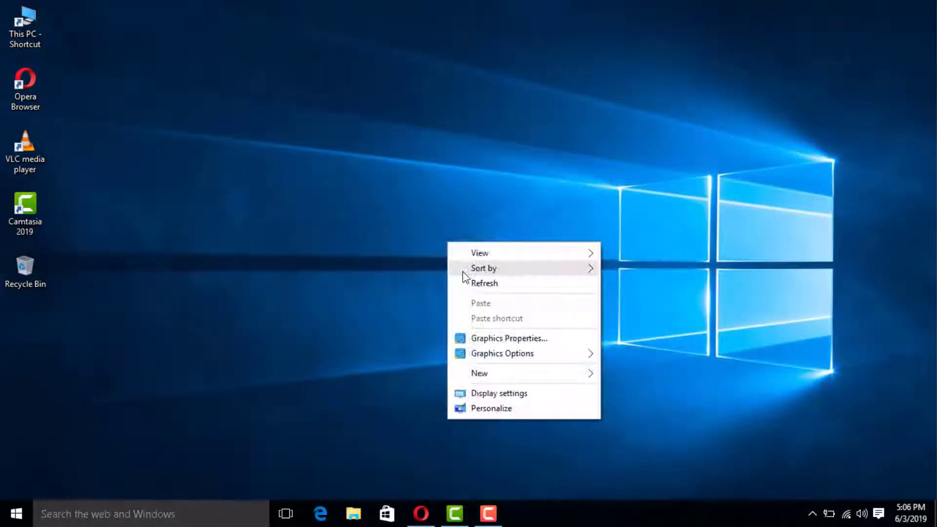
- Launch Opera from the taskbar and load Dropbox from the Speed Dial tile
{"action": "left_click", "coordinate": [471, 282]}
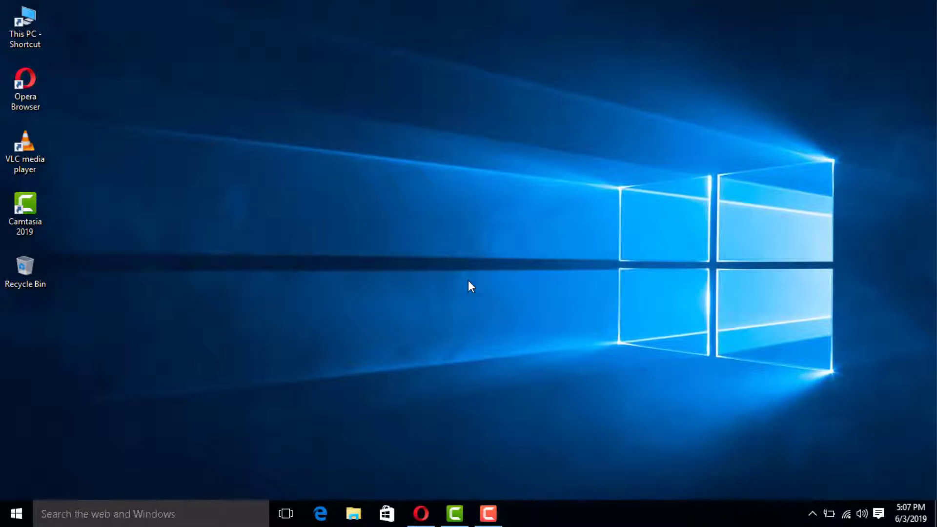
{"action": "left_click", "coordinate": [421, 514]}
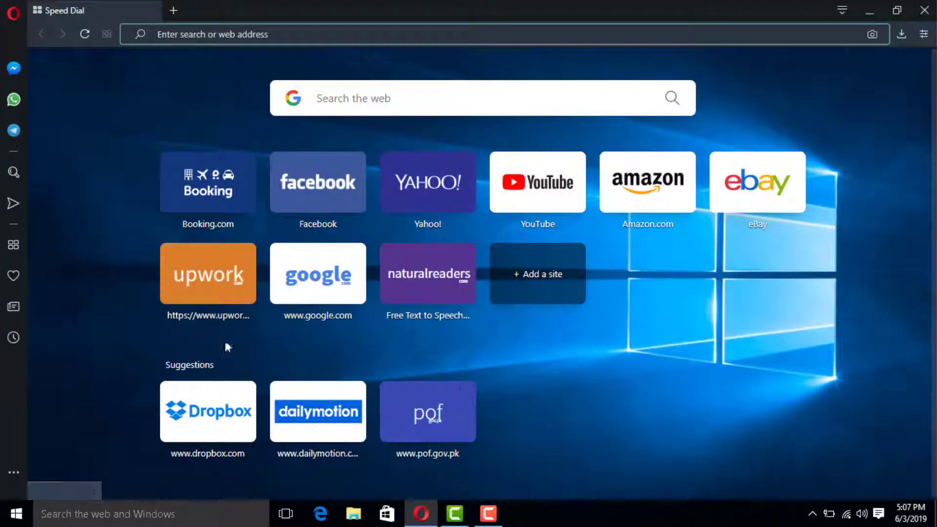
{"action": "left_click", "coordinate": [242, 395]}
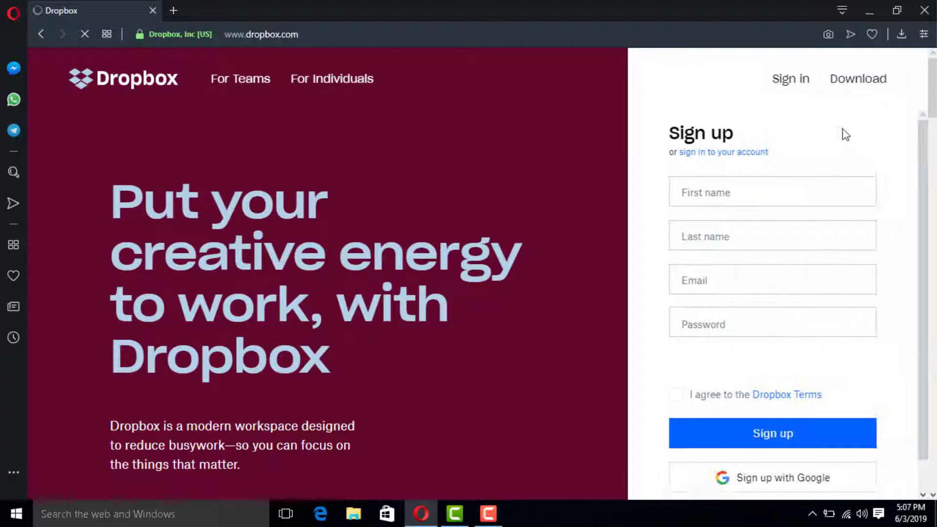
- Sign in to Dropbox with the account email and password
{"action": "left_click", "coordinate": [789, 79]}
{"action": "left_click", "coordinate": [739, 215]}
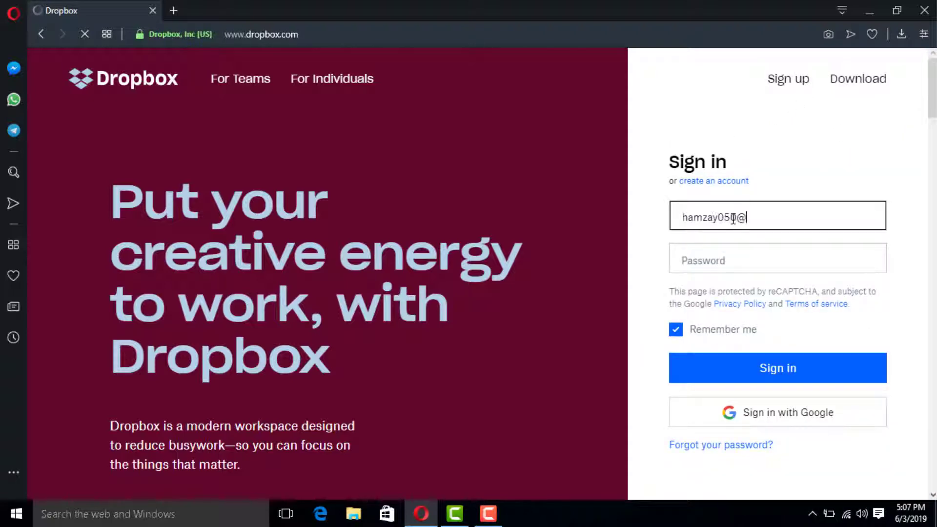
{"action": "left_click", "coordinate": [777, 261]}
{"action": "type", "text": "•••••••••••••"}
{"action": "left_click", "coordinate": [777, 368]}
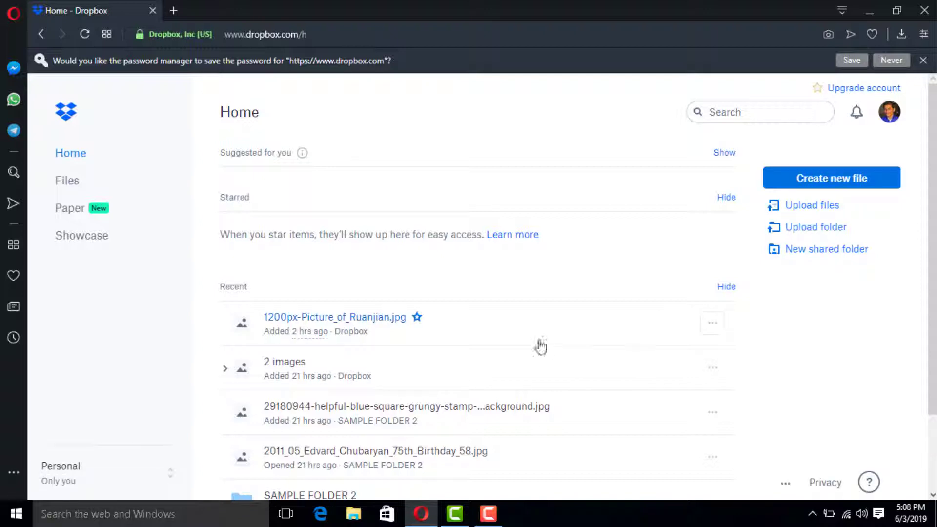
- Open Settings from the avatar menu to reach the Delete account section
{"action": "left_click", "coordinate": [889, 111]}
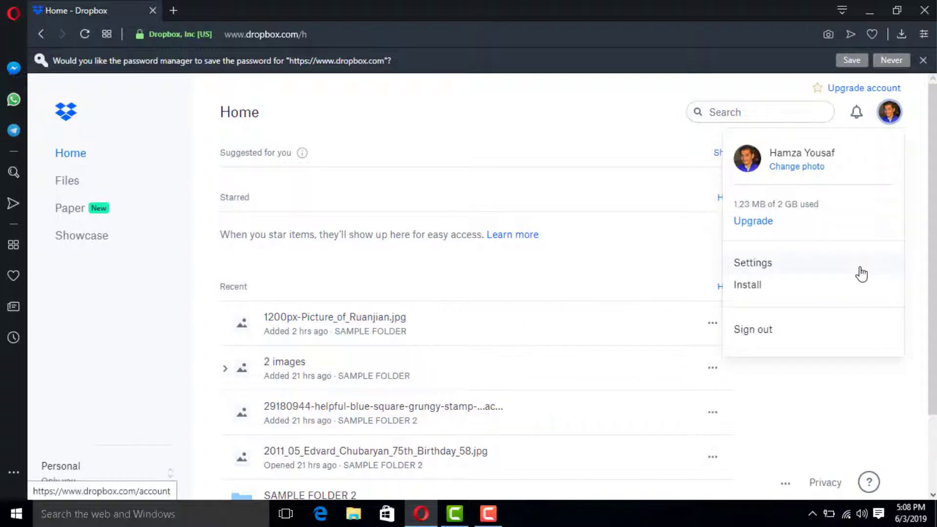
{"action": "left_click", "coordinate": [862, 274]}
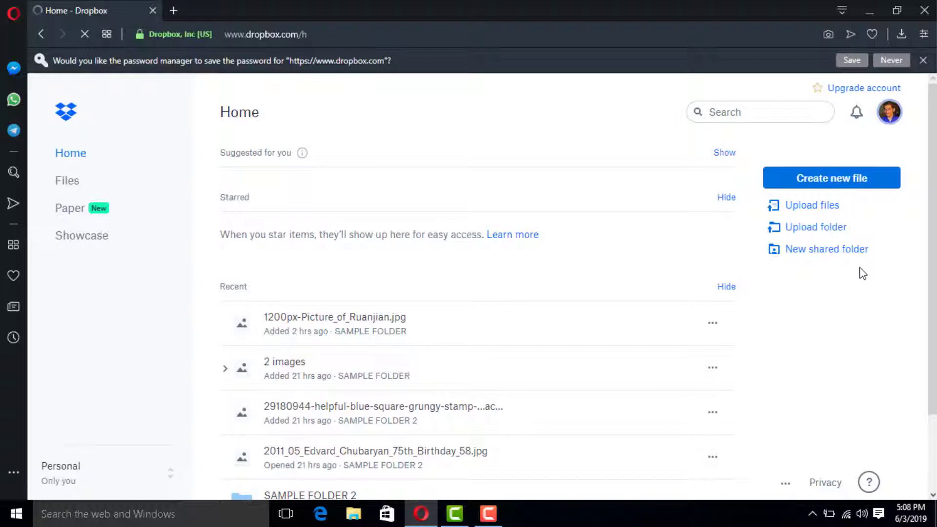
{"action": "scroll", "coordinate": [675, 235], "scroll_direction": "down", "scroll_amount": 3}
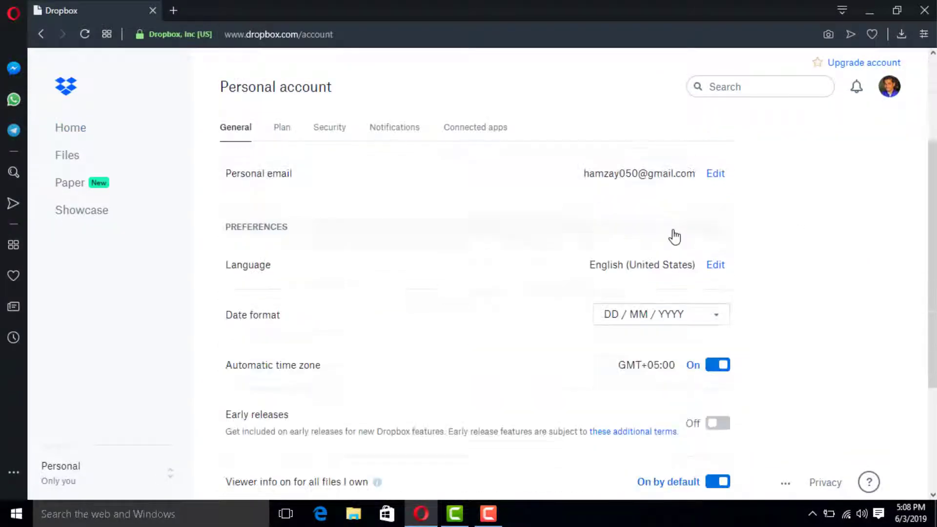
{"action": "scroll", "coordinate": [675, 234], "scroll_direction": "down", "scroll_amount": 3}
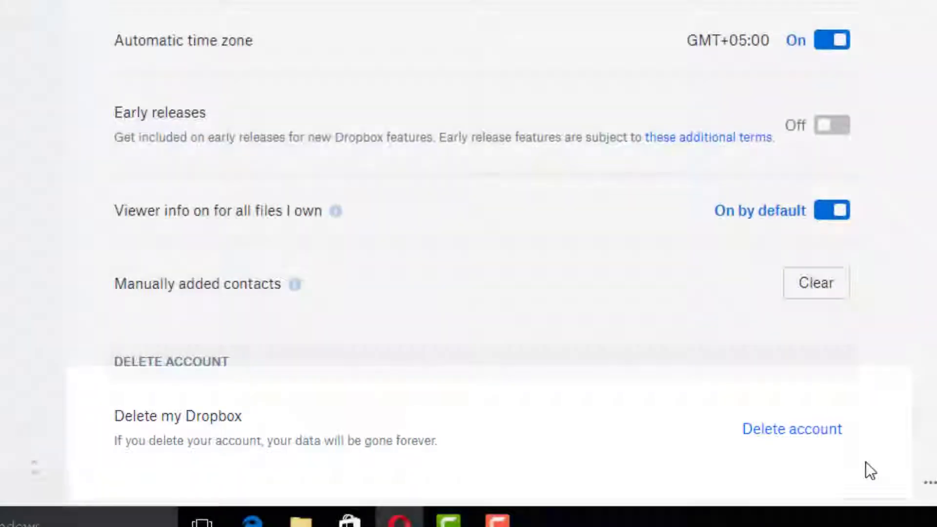
- Delete the account permanently with the password and reason 'I don't need the service anymore'
{"action": "left_click", "coordinate": [806, 429]}
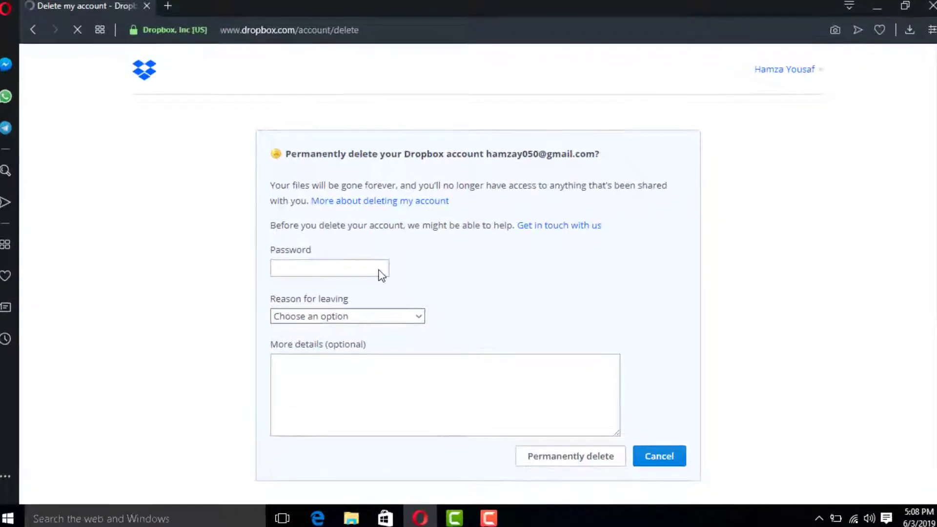
{"action": "left_click", "coordinate": [382, 267]}
{"action": "type", "text": "•••••••••••••"}
{"action": "left_click", "coordinate": [321, 327]}
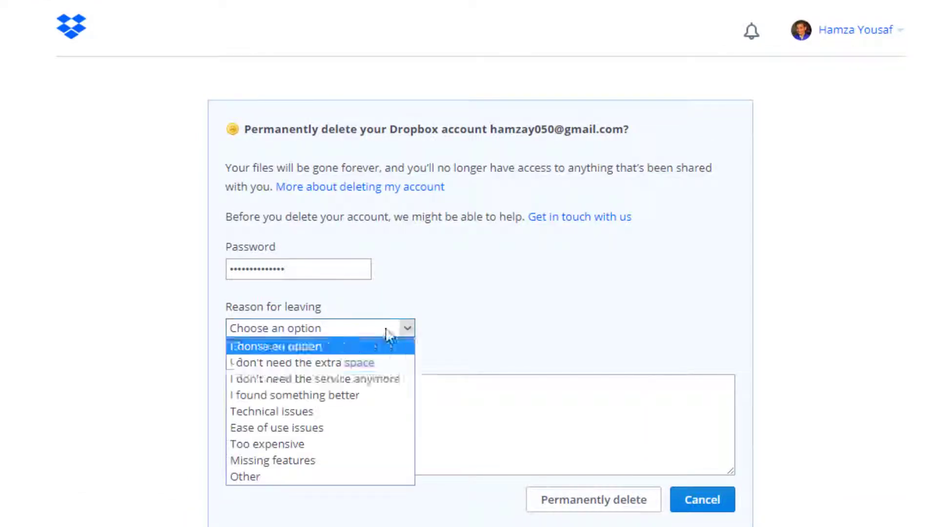
{"action": "left_click", "coordinate": [314, 378]}
{"action": "scroll", "coordinate": [373, 451], "scroll_direction": "down", "scroll_amount": 1}
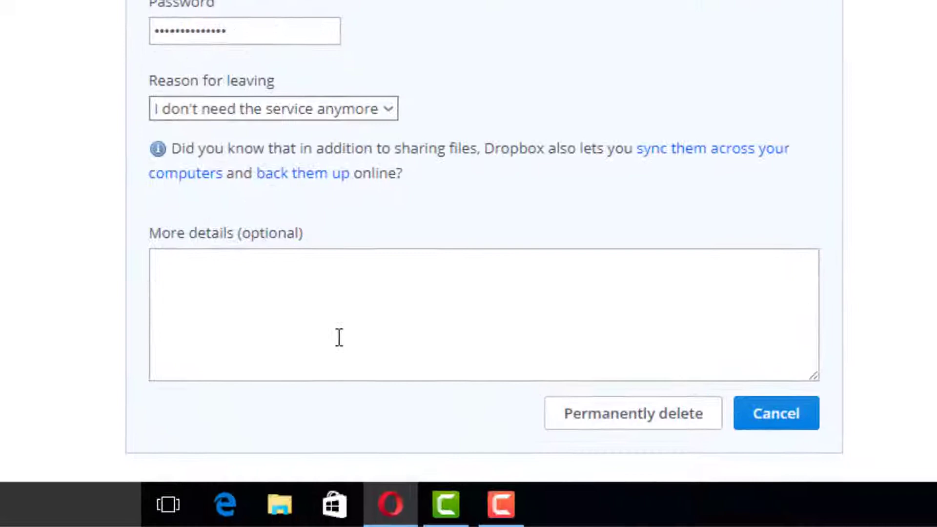
{"action": "left_click", "coordinate": [621, 411]}
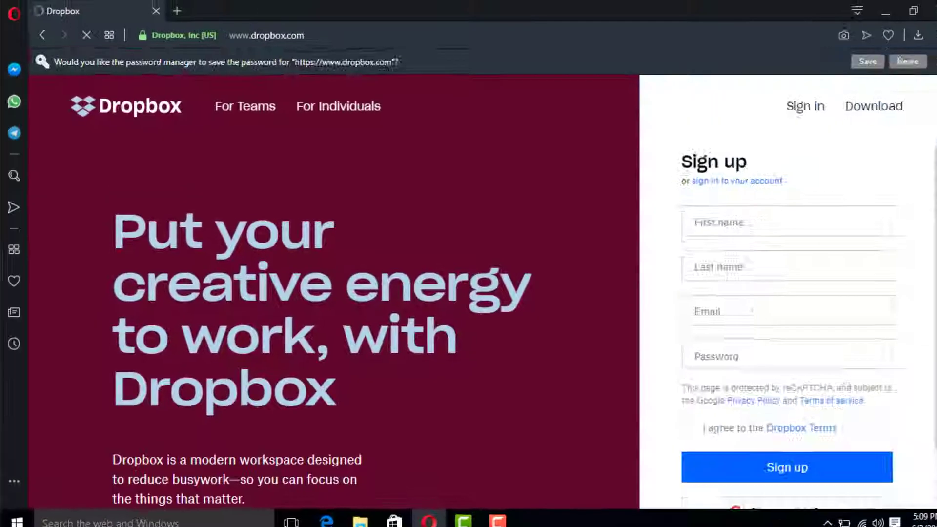